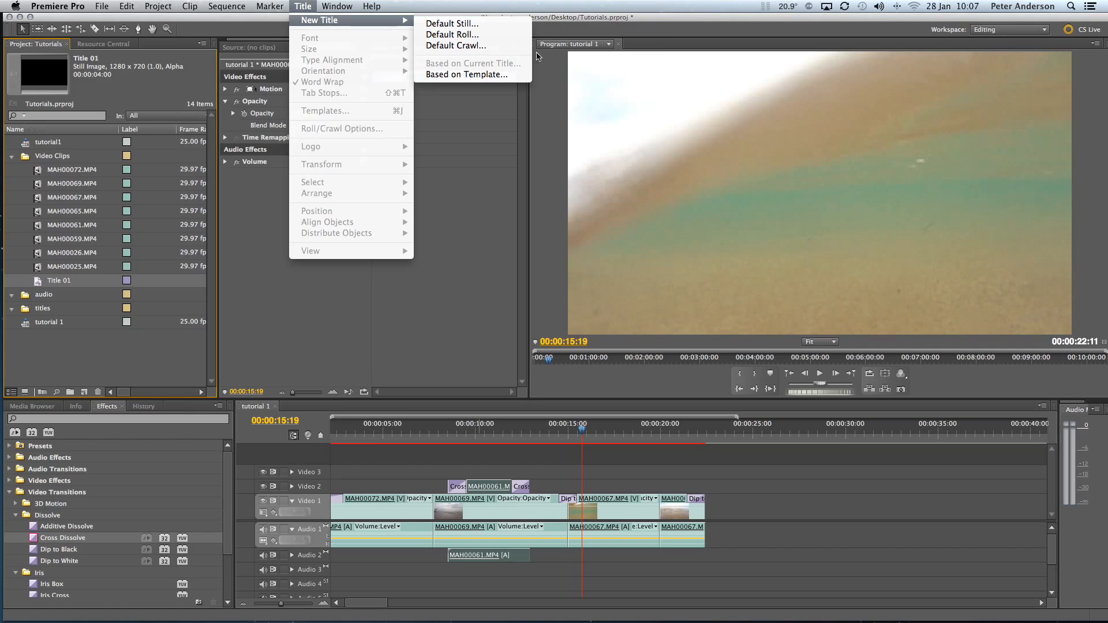
Step: Create a new default still title named "intro title" at 1280 x 720
click(629, 176)
click(278, 6)
mouse_move(302, 6)
mouse_move(393, 22)
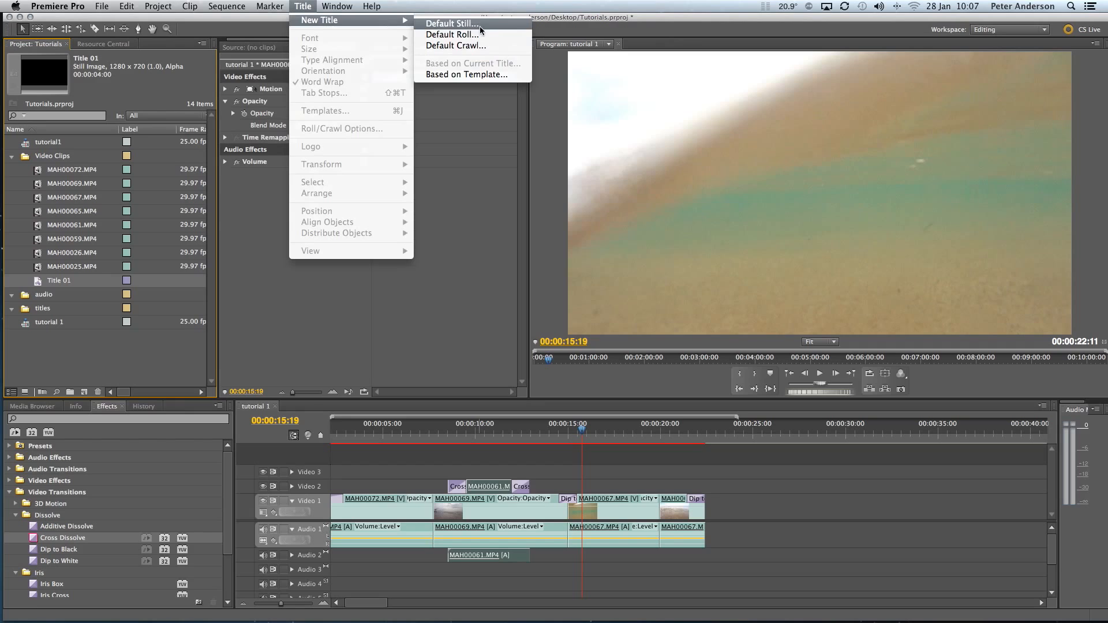
click(475, 26)
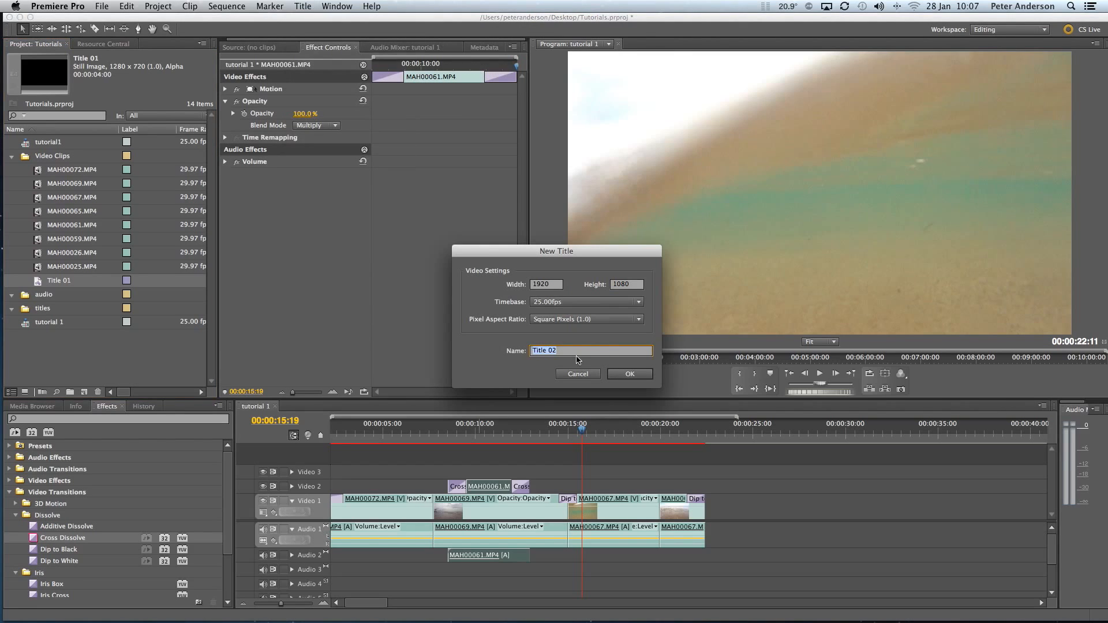
text(intro t)
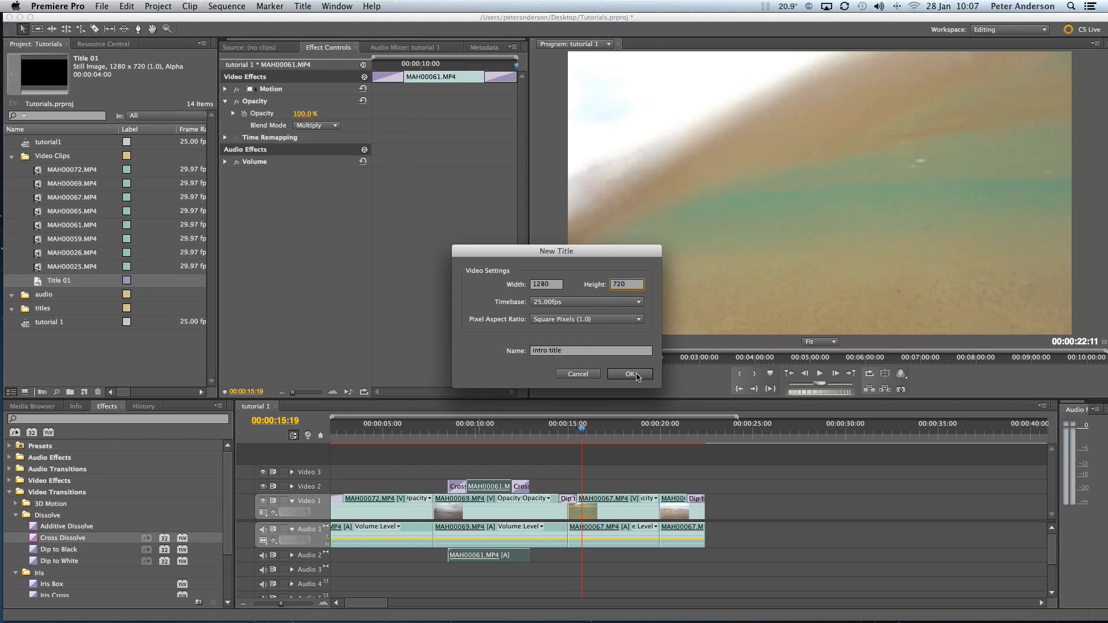
click(630, 375)
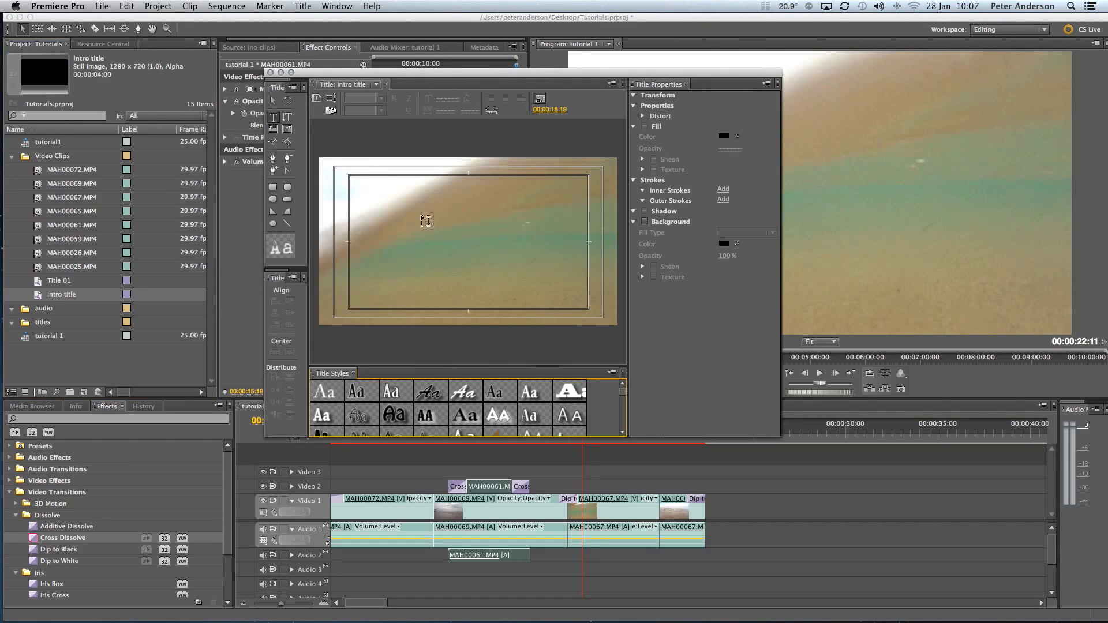
Step: Add the text "THE BEACH" to the title canvas
click(393, 226)
text(T)
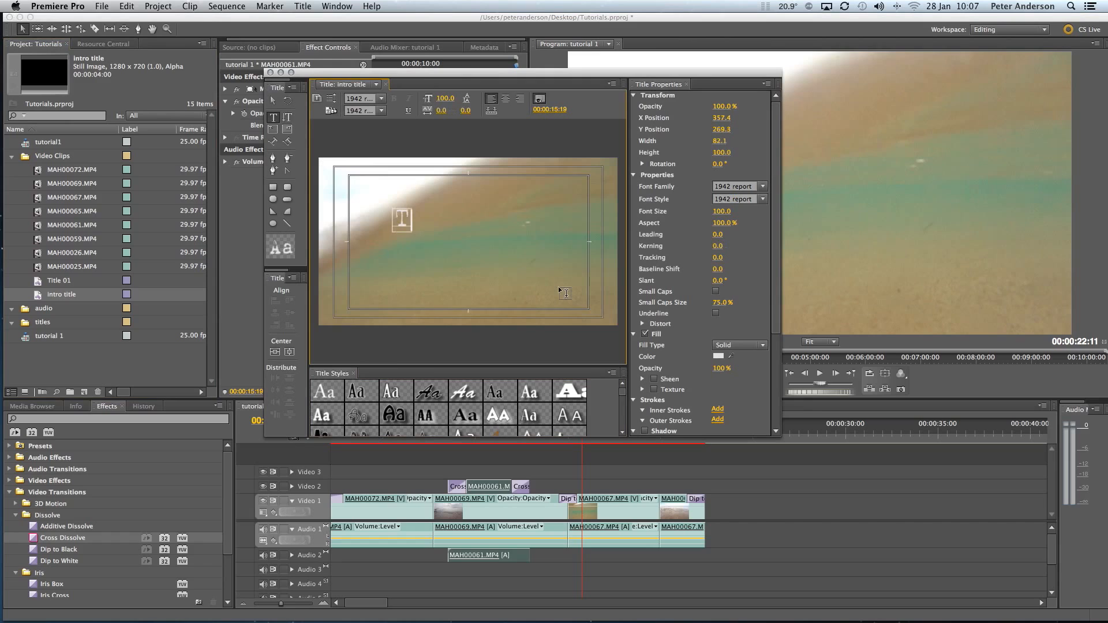
text(HE BEACH)
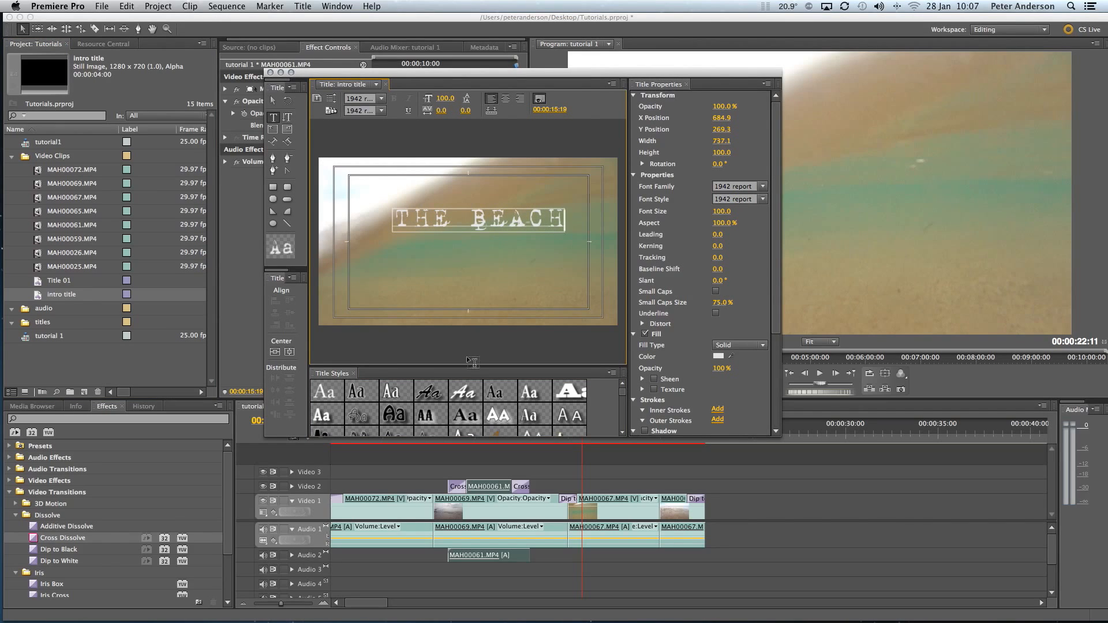
Step: Select the text "THE BEACH" and center it horizontally and vertically in the frame
click(274, 101)
click(419, 220)
mouse_move(399, 215)
mouse_down()
mouse_move(366, 180)
mouse_move(431, 254)
mouse_move(413, 220)
mouse_up()
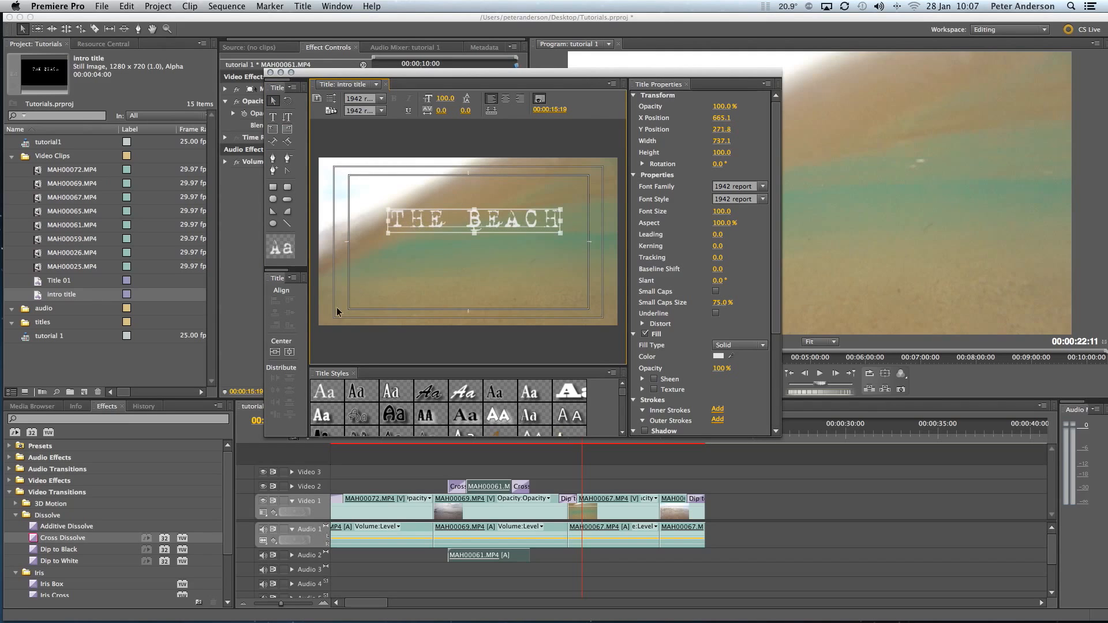
click(275, 352)
click(289, 352)
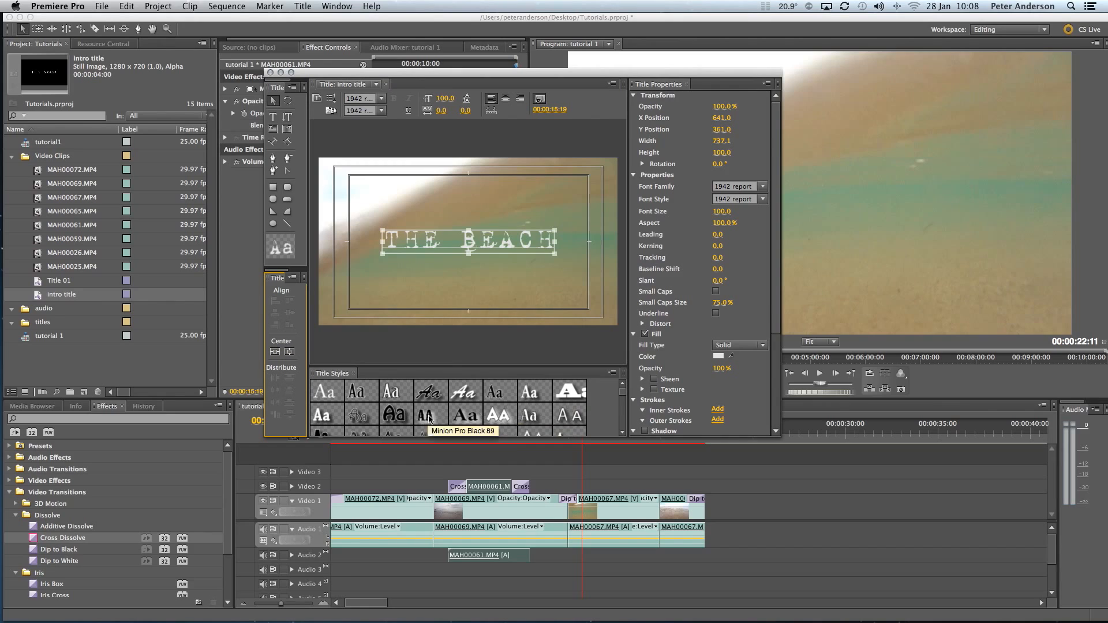
Step: Try out the Lithos Pro Black, Minion Pro Black 89 and Hobo Std Medium title styles on the text
click(499, 416)
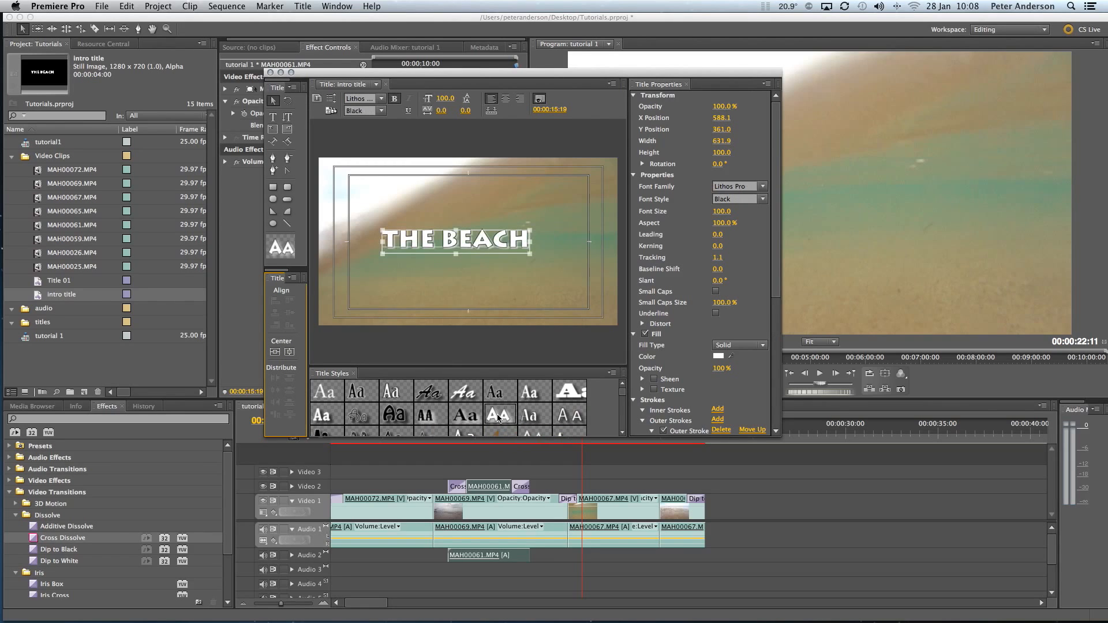
click(425, 415)
click(386, 416)
scroll(622, 397, down, 1)
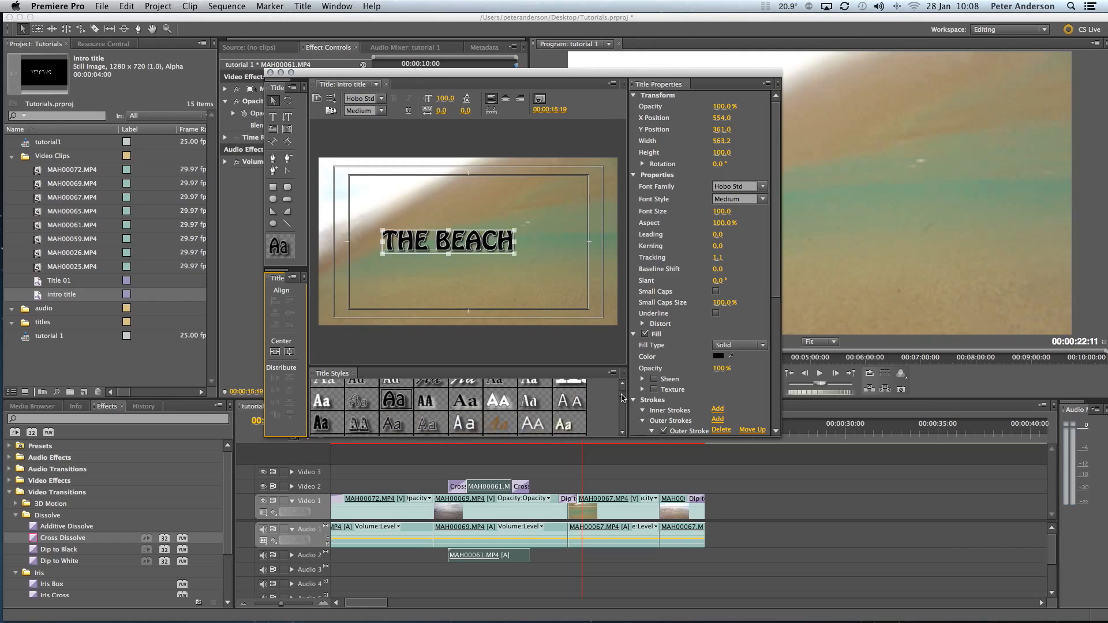
Step: Apply the gold Adobe Caslon Pro Bold title style to the text and center it in the frame again
scroll(496, 426, down, 1)
click(495, 430)
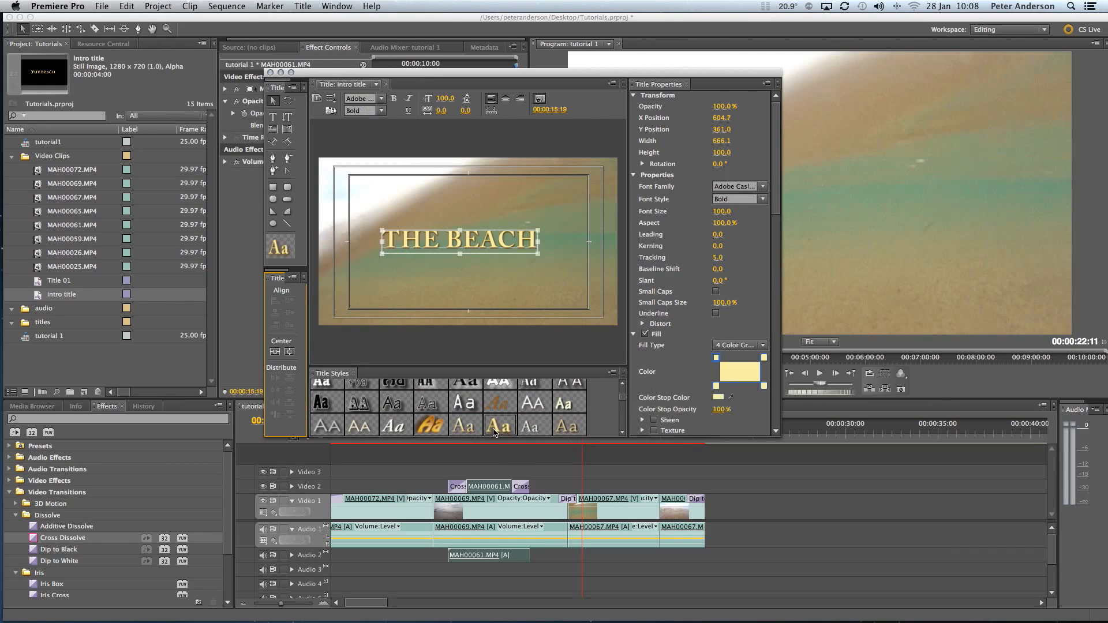
click(290, 353)
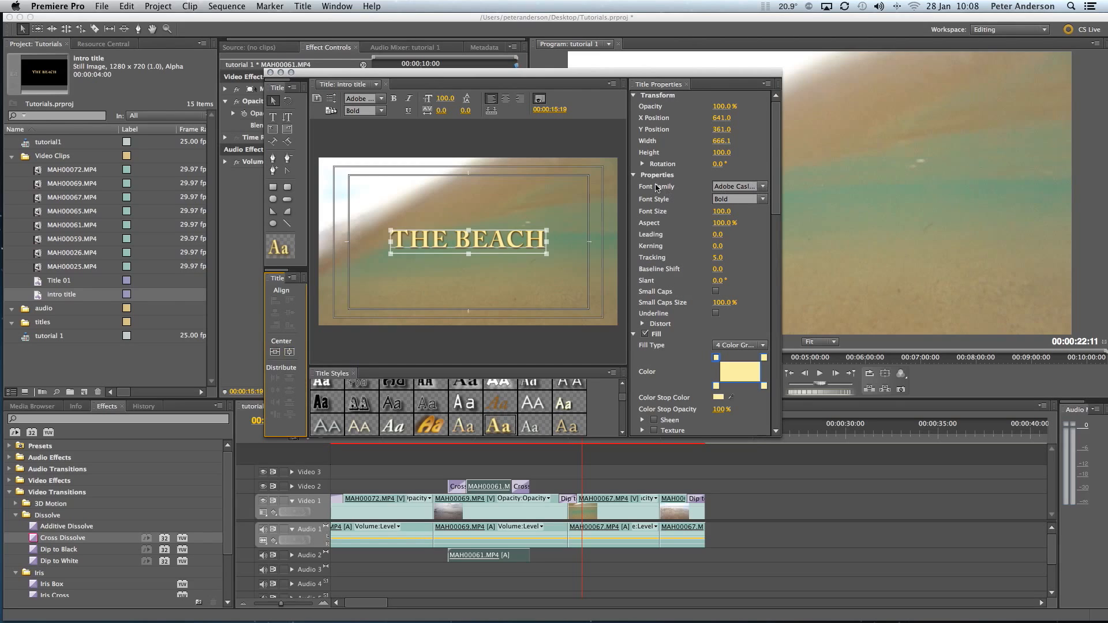
Step: Change the title text's font family to Corbel, recenter the text and close the title editor
click(763, 187)
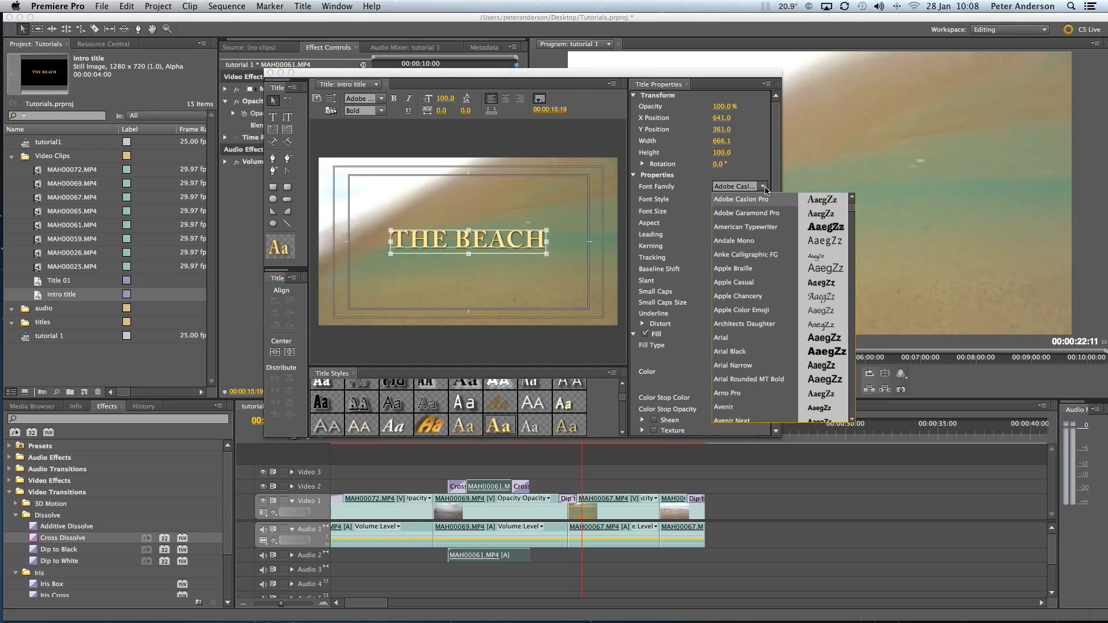
scroll(783, 301, down, 3)
scroll(782, 302, down, 10)
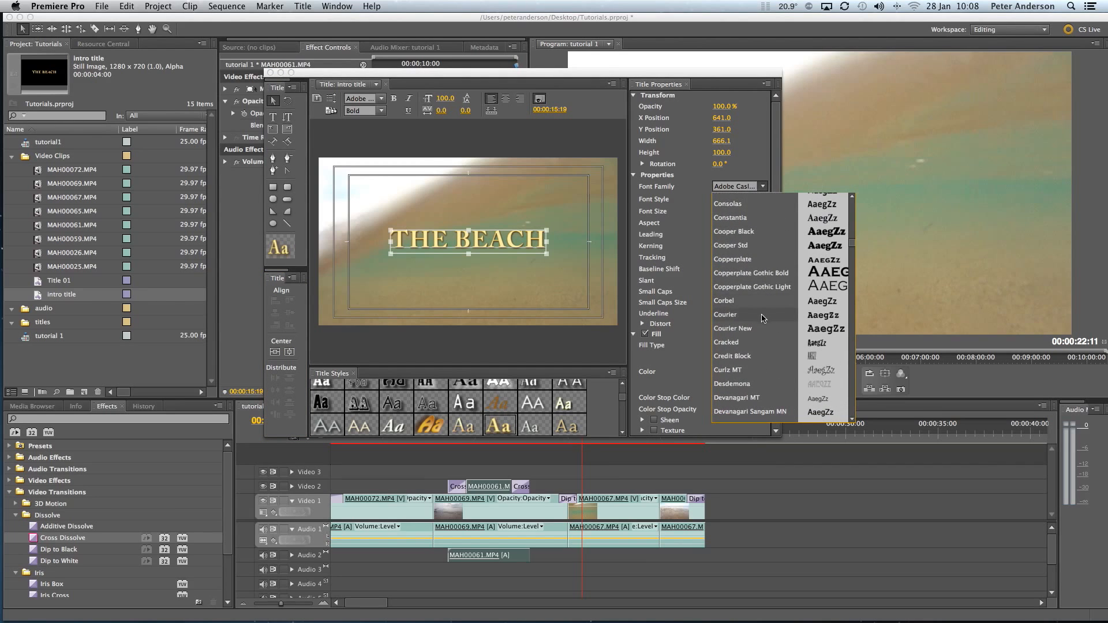
click(755, 303)
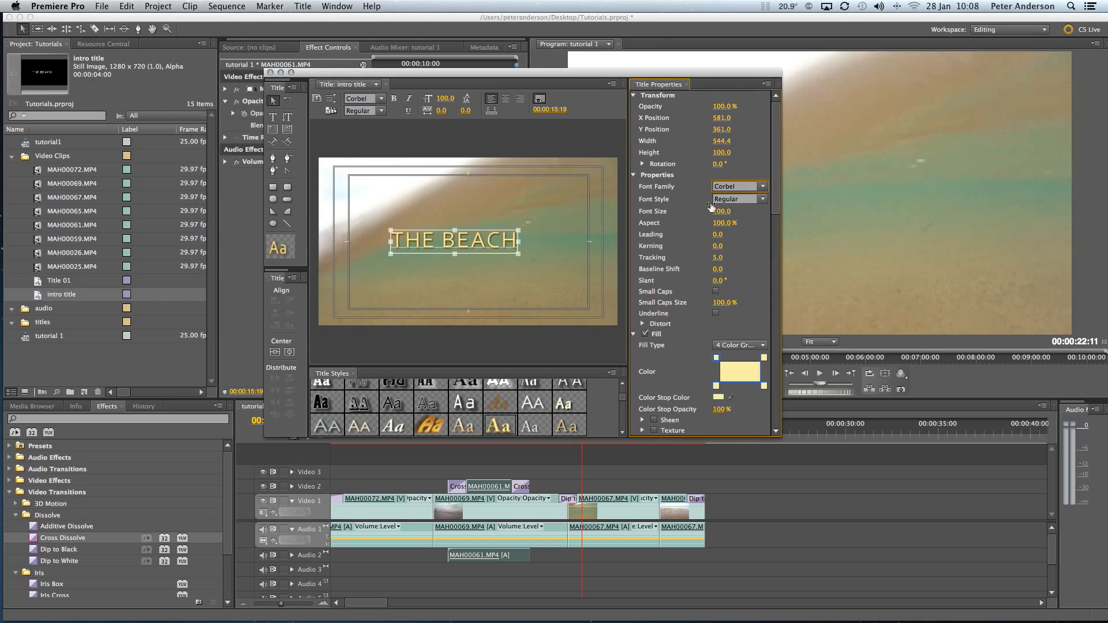
click(763, 200)
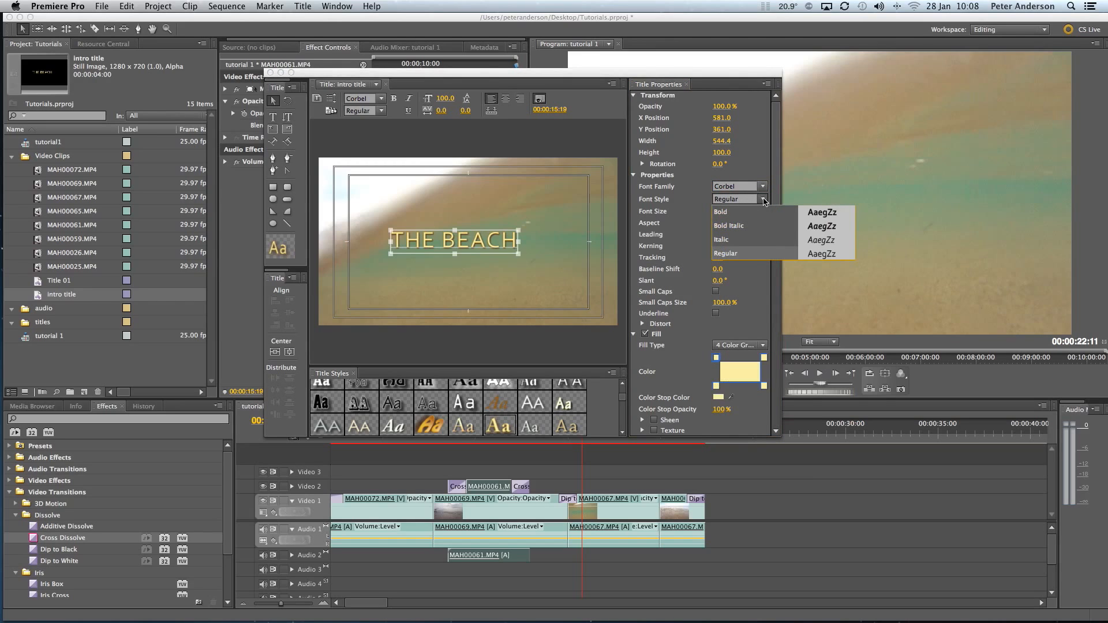
click(776, 152)
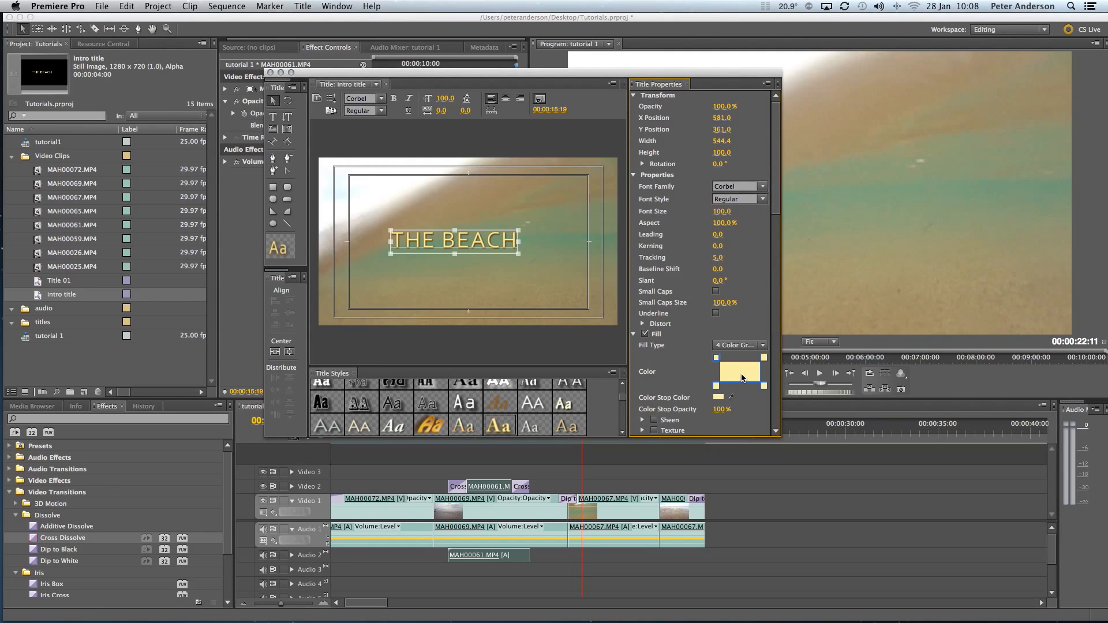
mouse_move(775, 182)
mouse_down()
mouse_move(776, 270)
mouse_move(774, 130)
mouse_up()
click(290, 352)
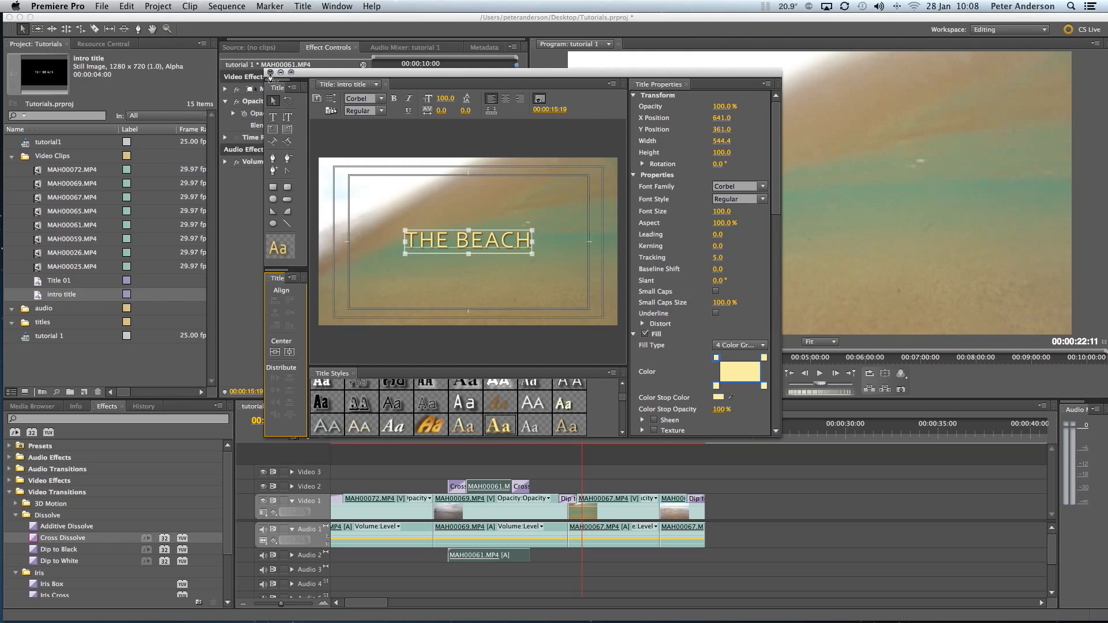
click(270, 72)
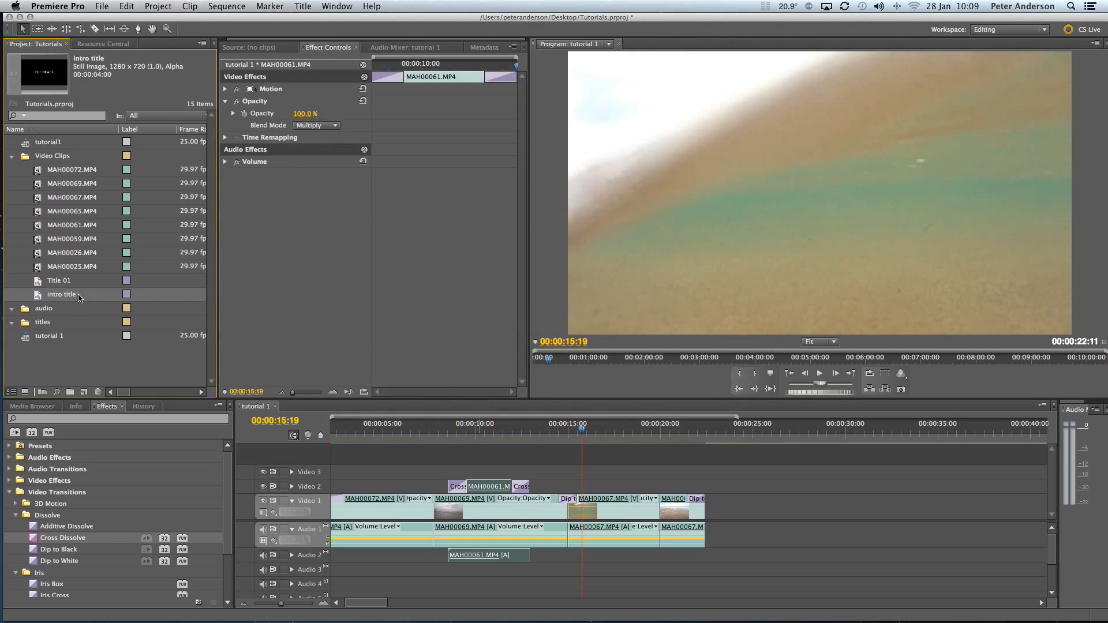
Step: Move the intro title into the titles bin and collapse the Video Clips bin
drag(39, 298, 39, 324)
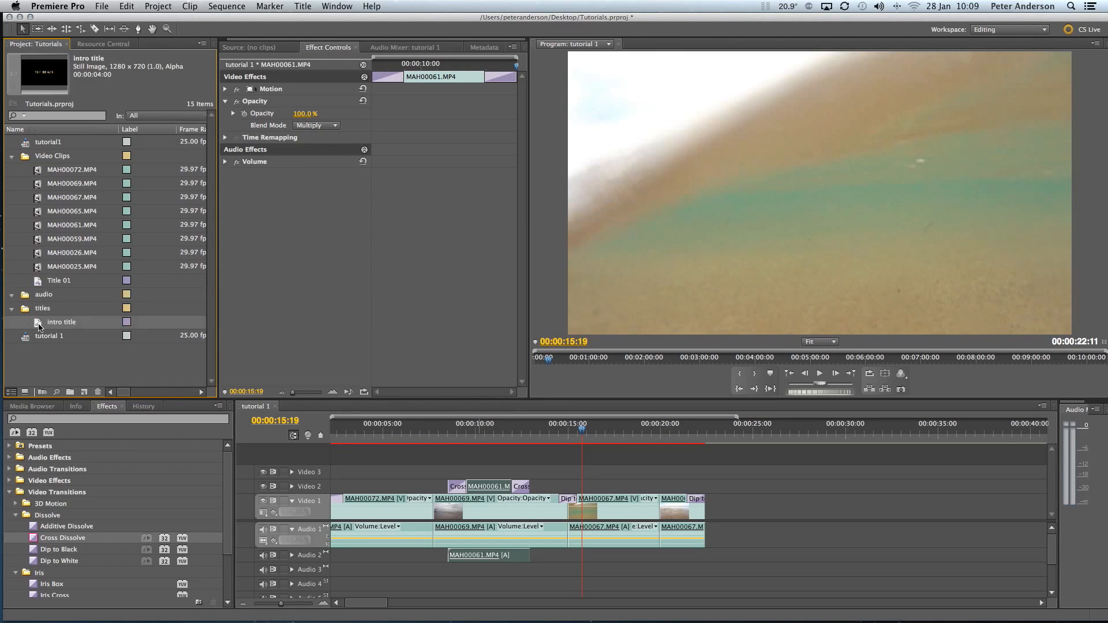
click(12, 157)
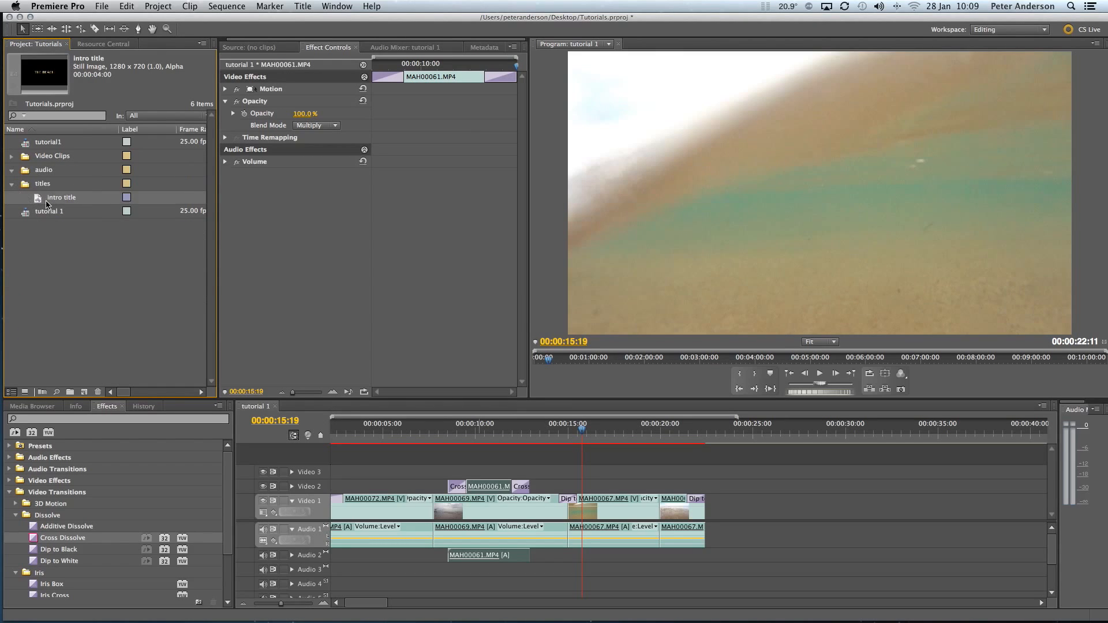
Step: Place the intro title on Video 3 above the first clip, MAH00072.MP4, and preview it over the footage
drag(56, 199, 366, 473)
click(362, 431)
mouse_move(362, 431)
mouse_down()
mouse_move(424, 433)
mouse_move(384, 434)
mouse_up()
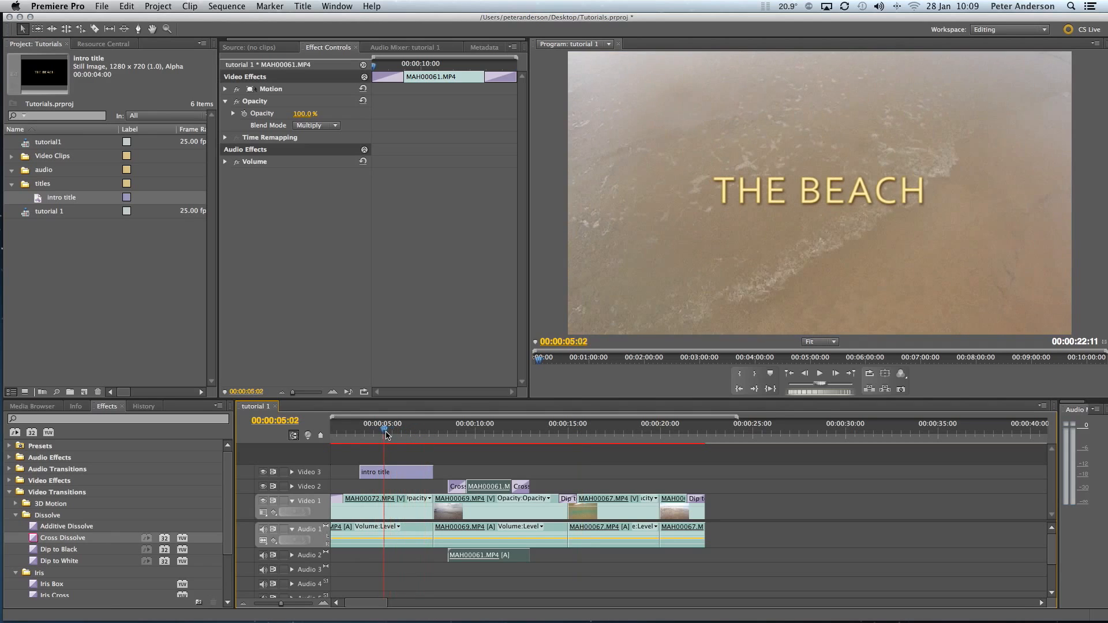
Step: Add a Cross Dissolve to the start and the end of the intro title on Video 3
drag(33, 540, 369, 472)
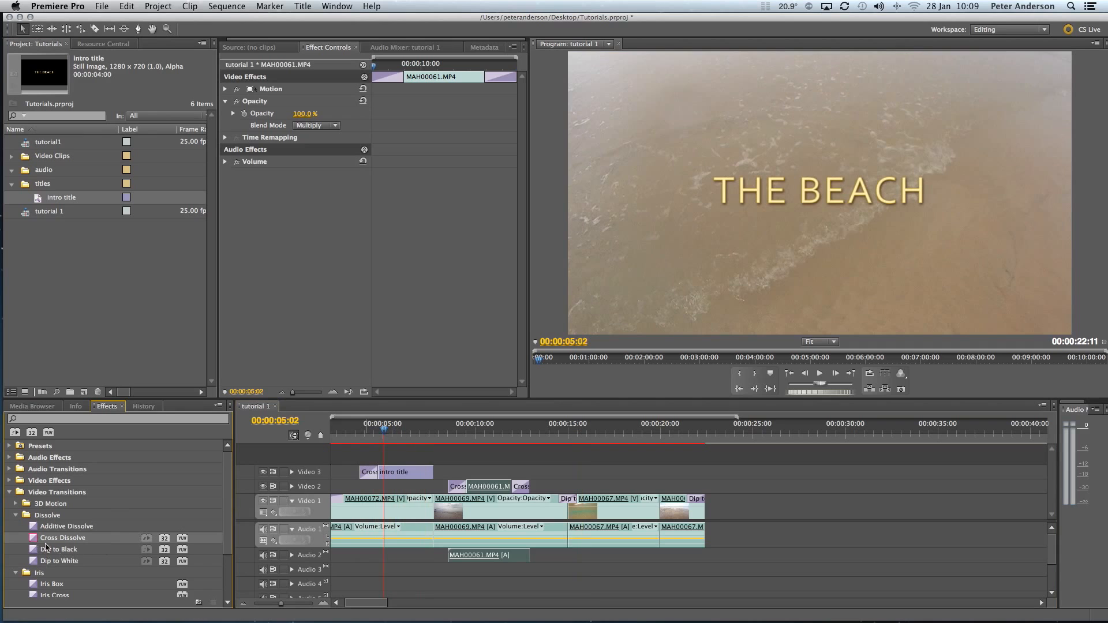
drag(34, 540, 425, 473)
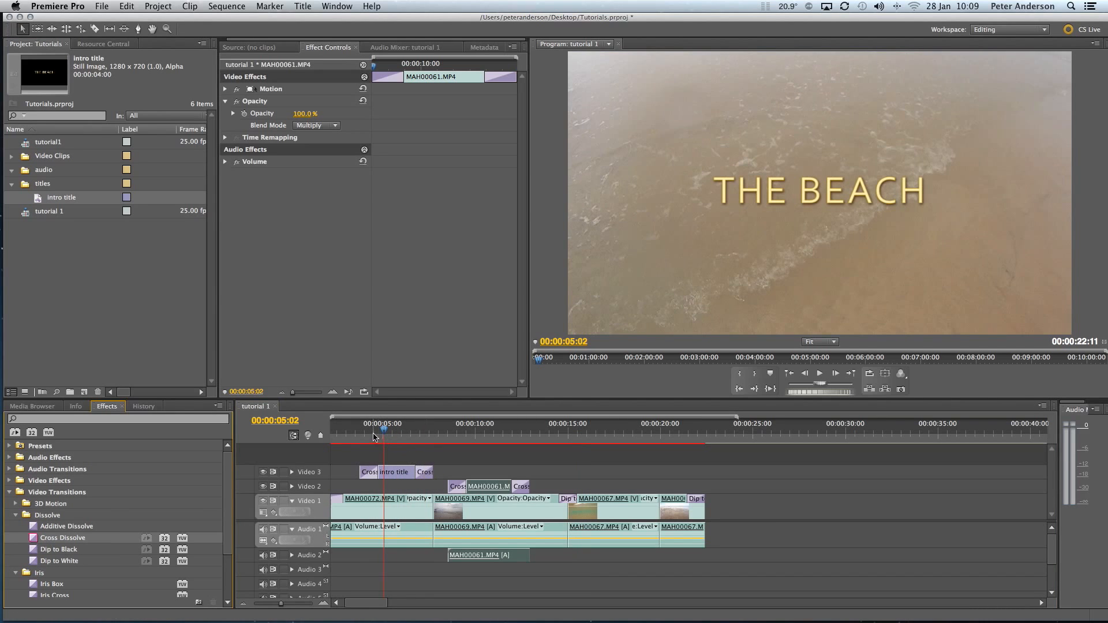
drag(374, 437, 398, 440)
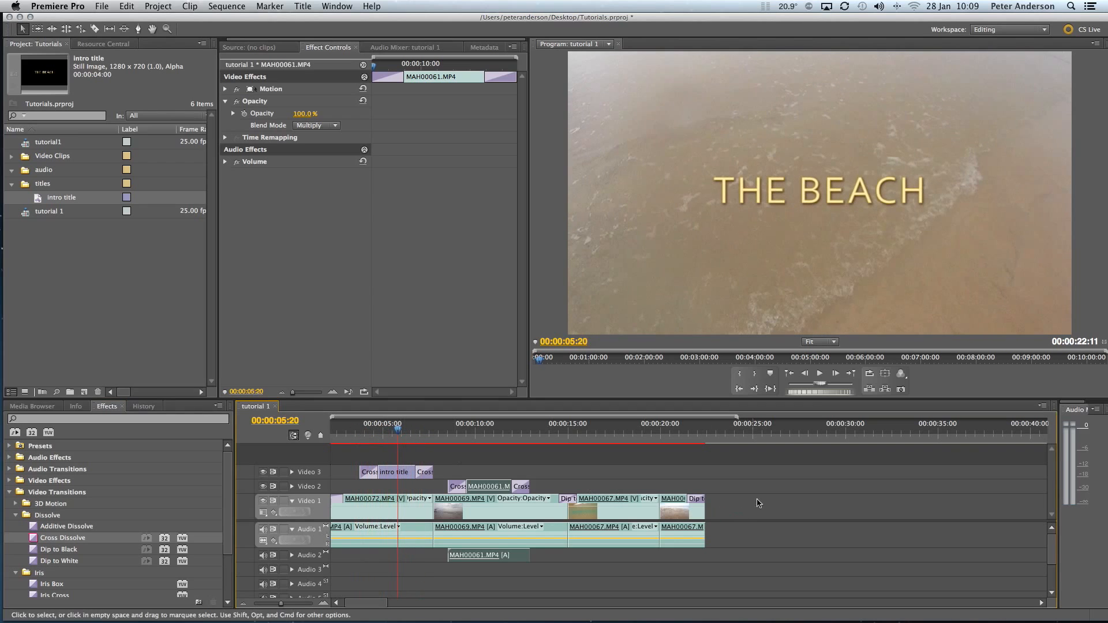
Step: Move the intro title to the start of the sequence and shift all other clips so they begin directly after it
drag(824, 486, 341, 548)
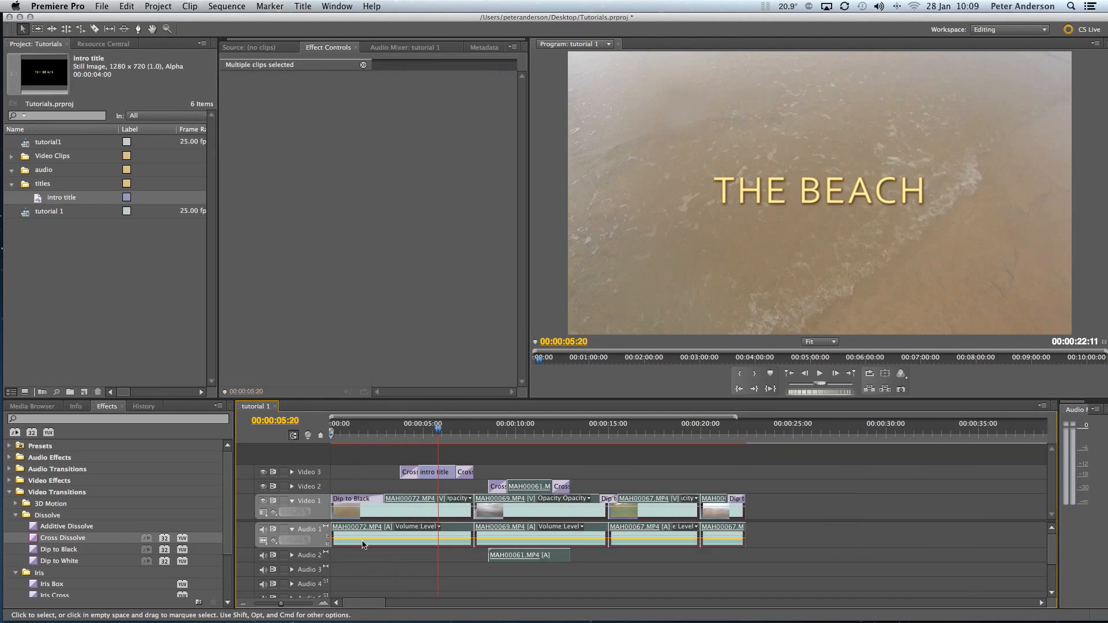
drag(385, 512, 337, 477)
drag(462, 466, 814, 582)
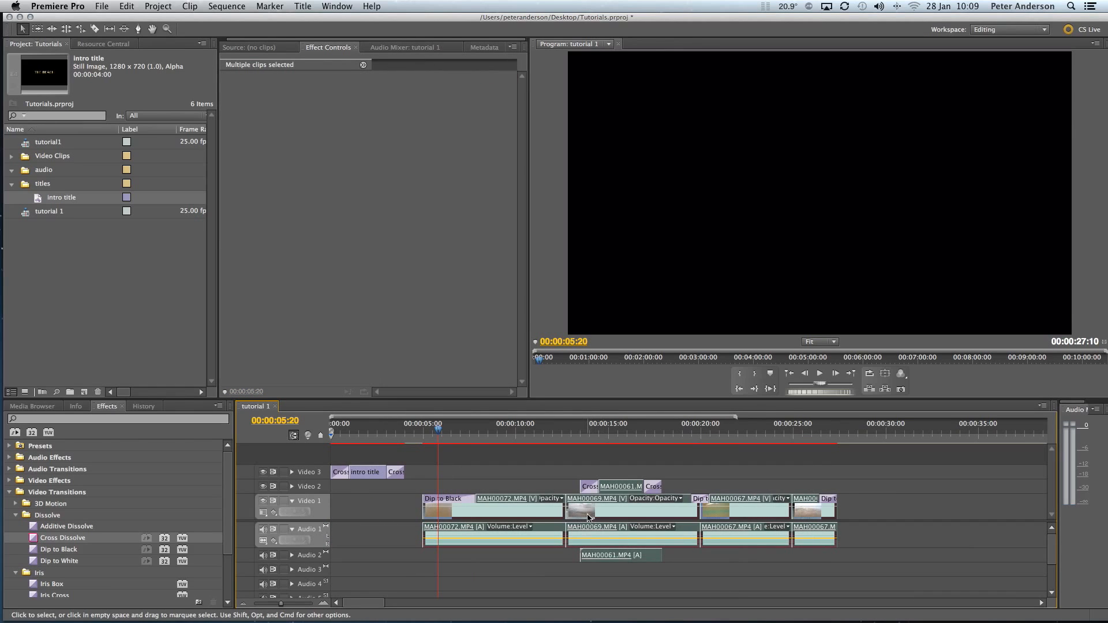
drag(574, 518, 556, 519)
Step: Play the sequence from the beginning to review the title and its transition into the first clip
click(333, 433)
drag(333, 434, 326, 433)
key(space)
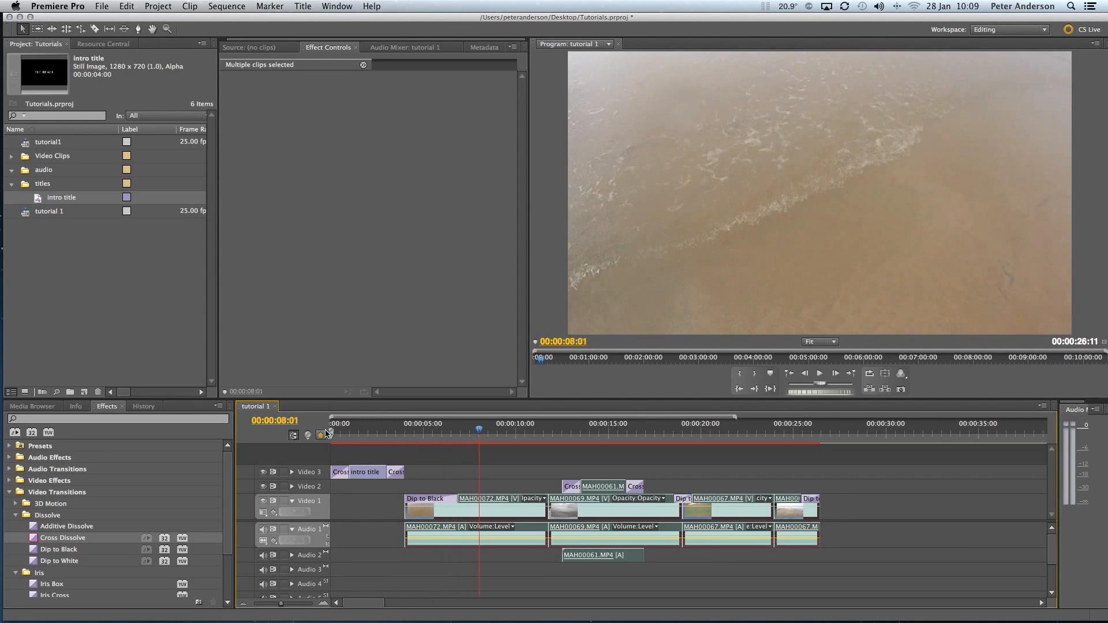
key(space)
Step: Reopen the intro title from the timeline and set its font size to 73 and its kerning to 32
click(369, 473)
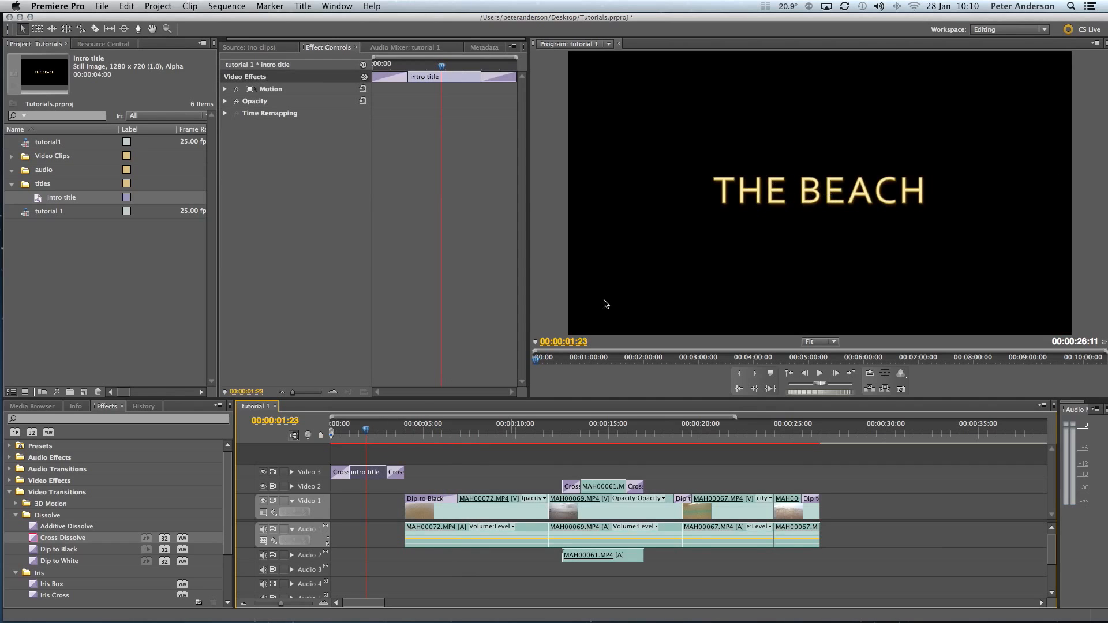
double_click(373, 474)
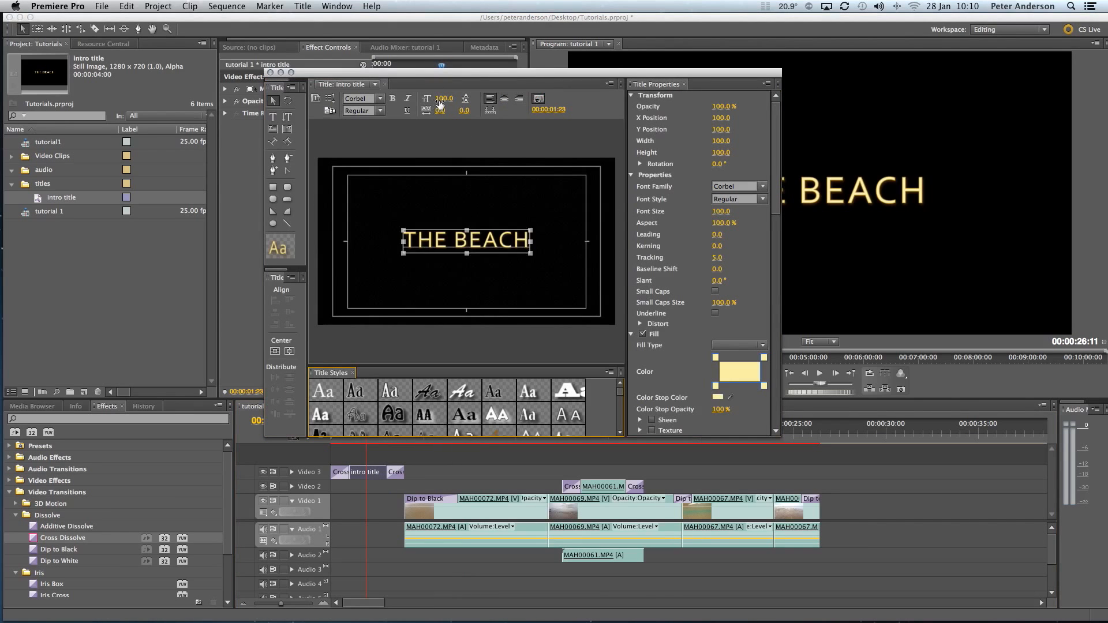
drag(444, 101, 425, 100)
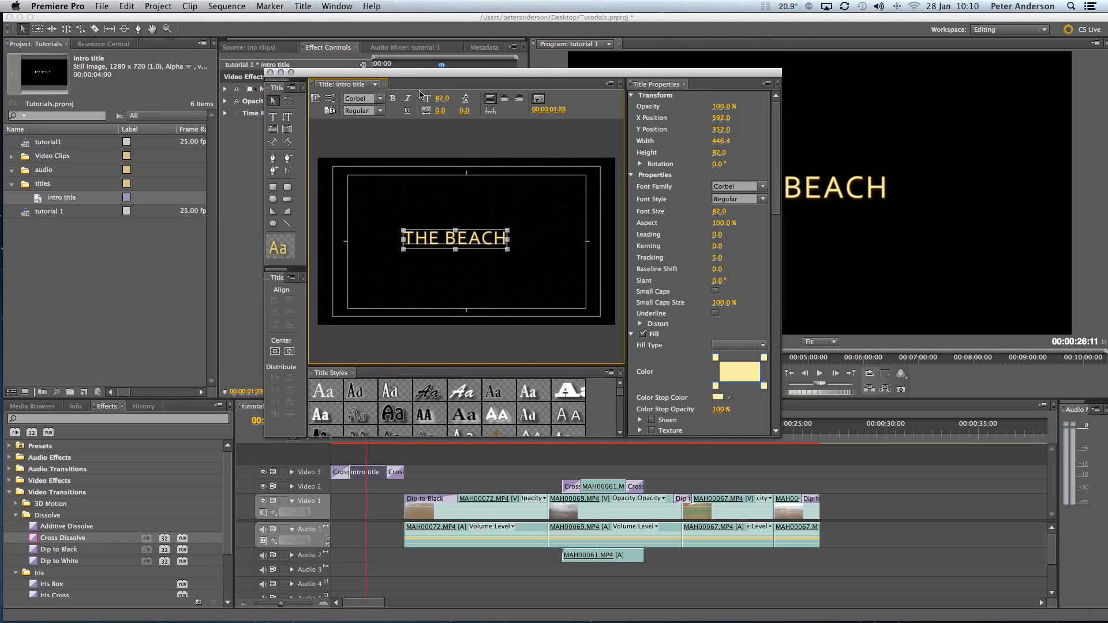
drag(439, 99, 458, 110)
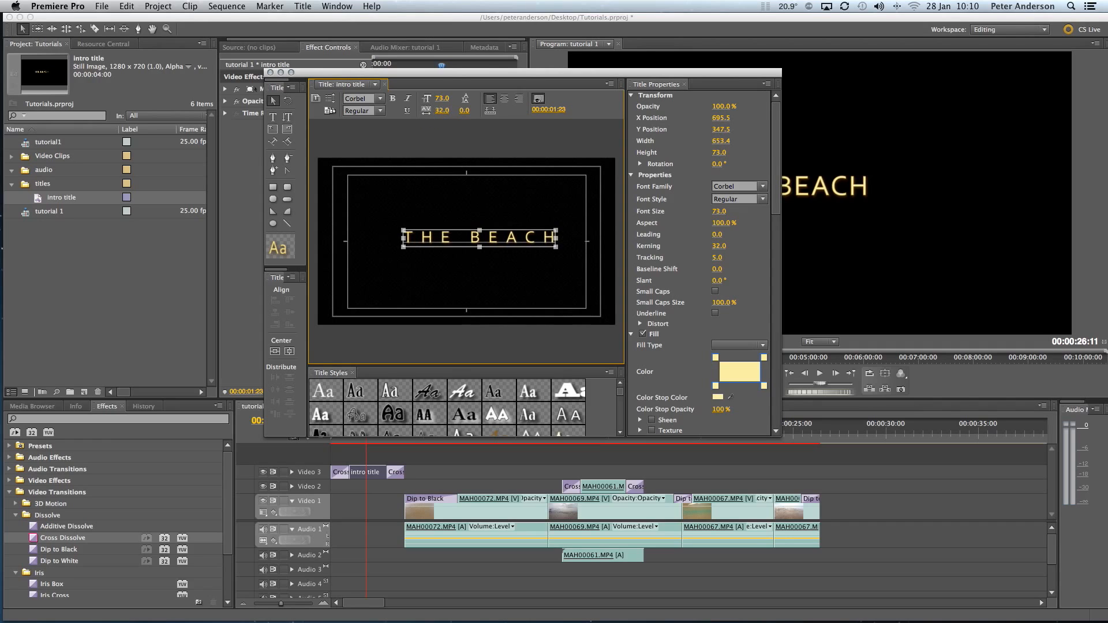
Step: Center the text horizontally and vertically, close the title editor and preview the updated title in the sequence
click(274, 351)
click(289, 351)
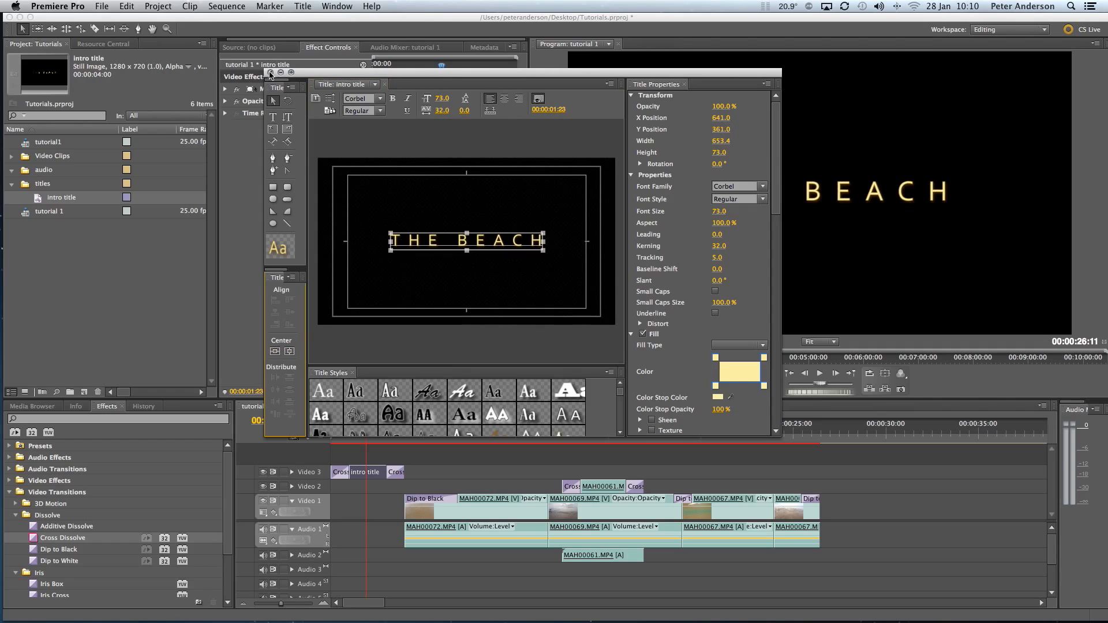
click(270, 73)
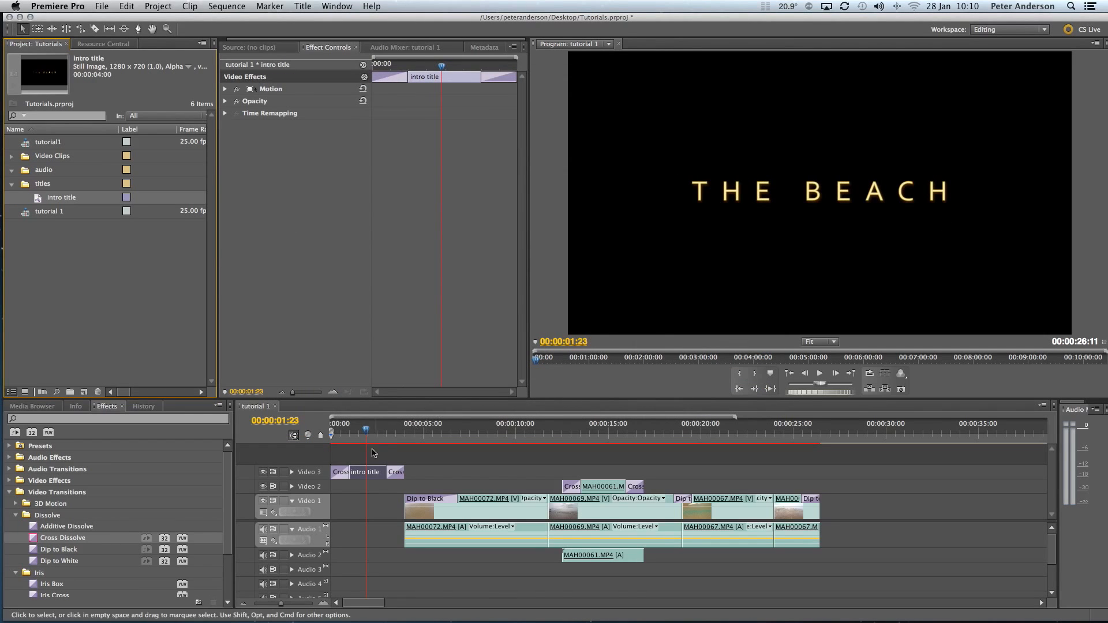
mouse_move(367, 431)
mouse_down()
mouse_move(377, 432)
mouse_move(356, 433)
mouse_up()
drag(353, 433, 369, 433)
Step: Reopen the intro title from the timeline and look at the templates available for creating a new title
double_click(376, 476)
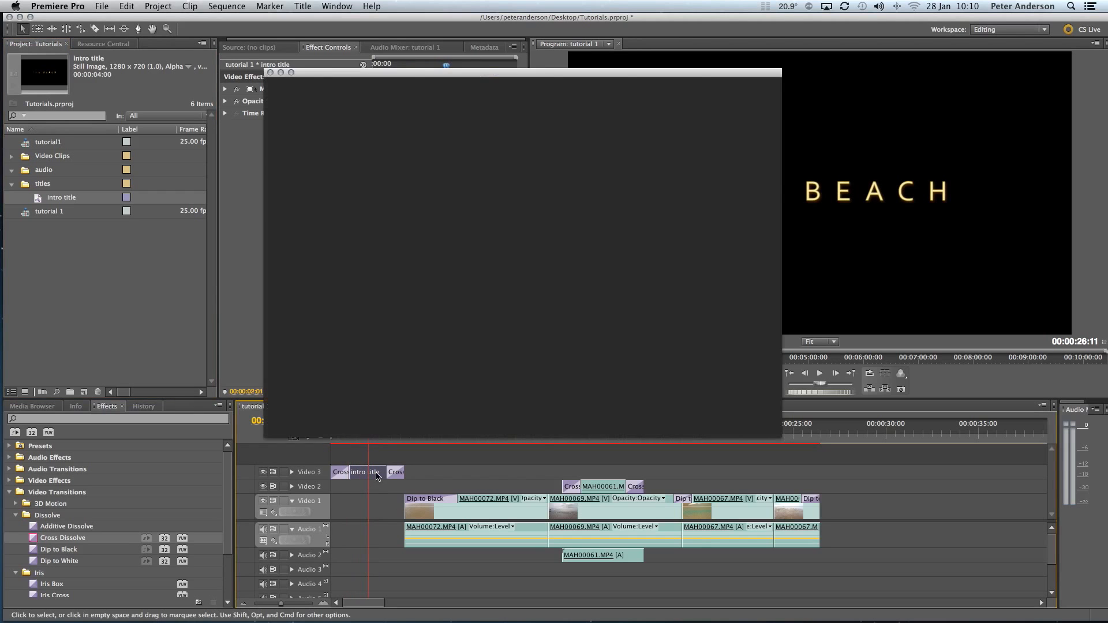
click(303, 6)
mouse_move(346, 22)
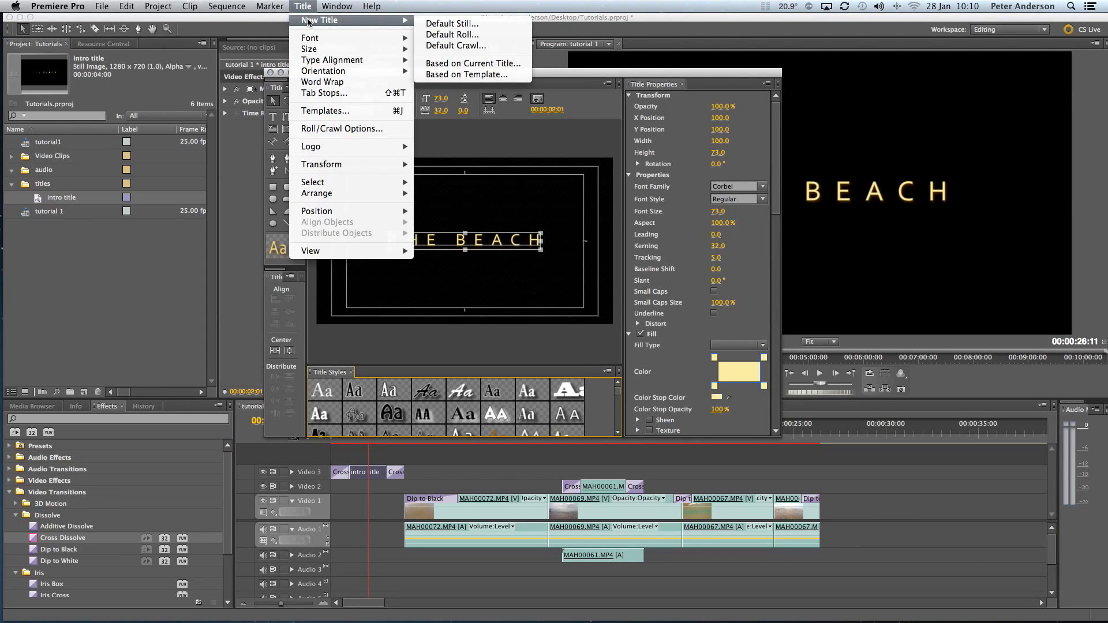
click(505, 75)
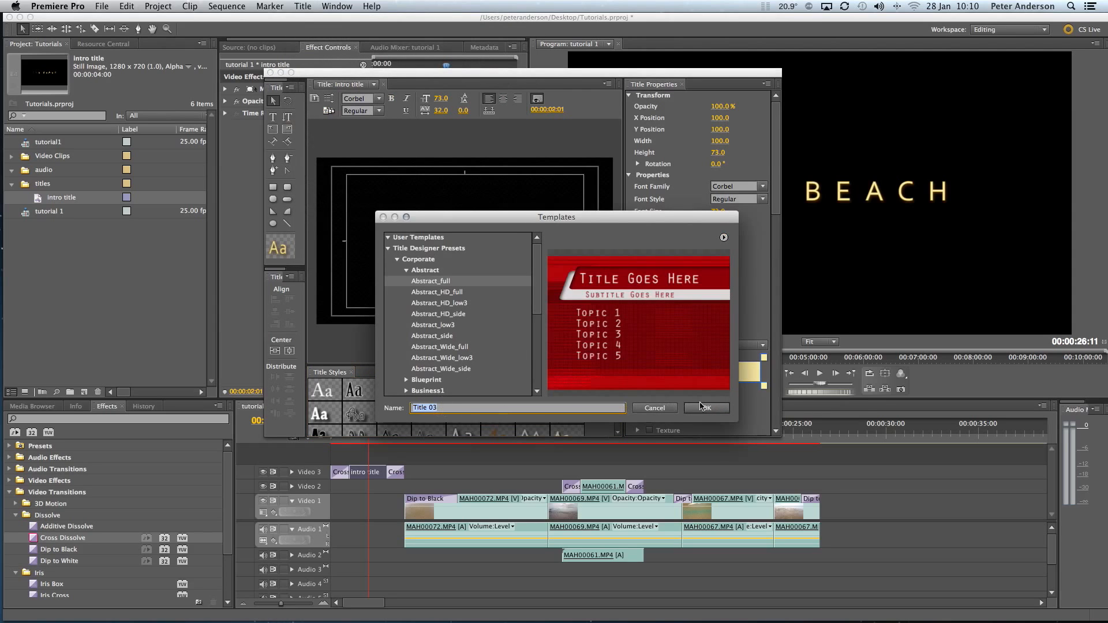
click(696, 412)
Step: Create a new title based on the current intro title, accepting the suggested name
click(302, 6)
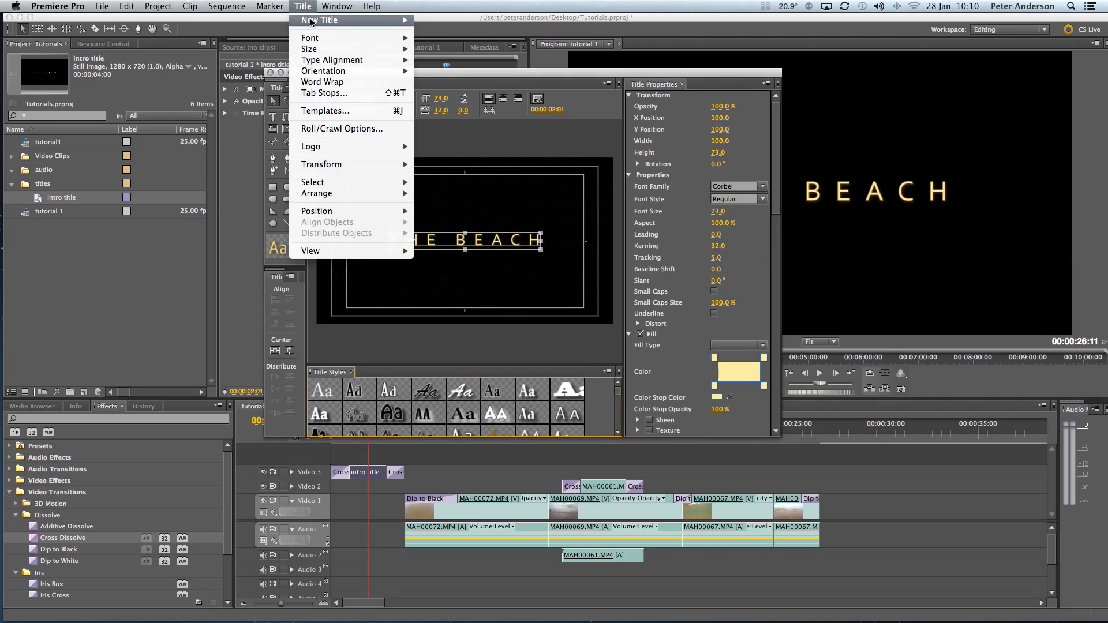
mouse_move(316, 22)
click(450, 64)
click(615, 375)
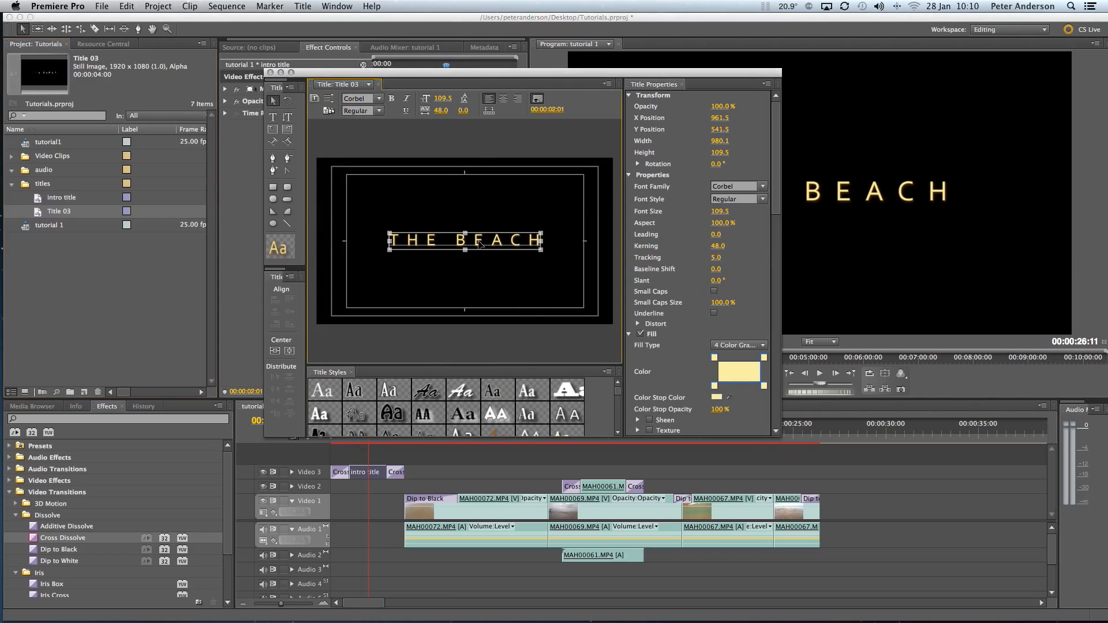
Step: Replace the word BEACH with HOUSE in the new title, center the text horizontally and vertically, and close the title editor
double_click(472, 245)
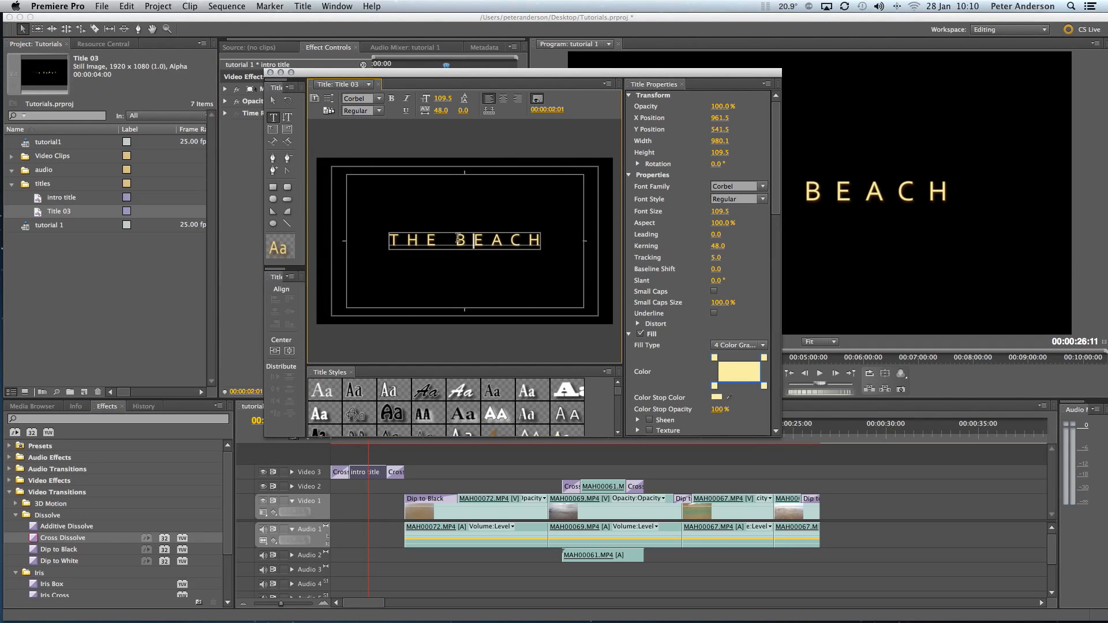
drag(458, 239, 538, 241)
text(HOUSE)
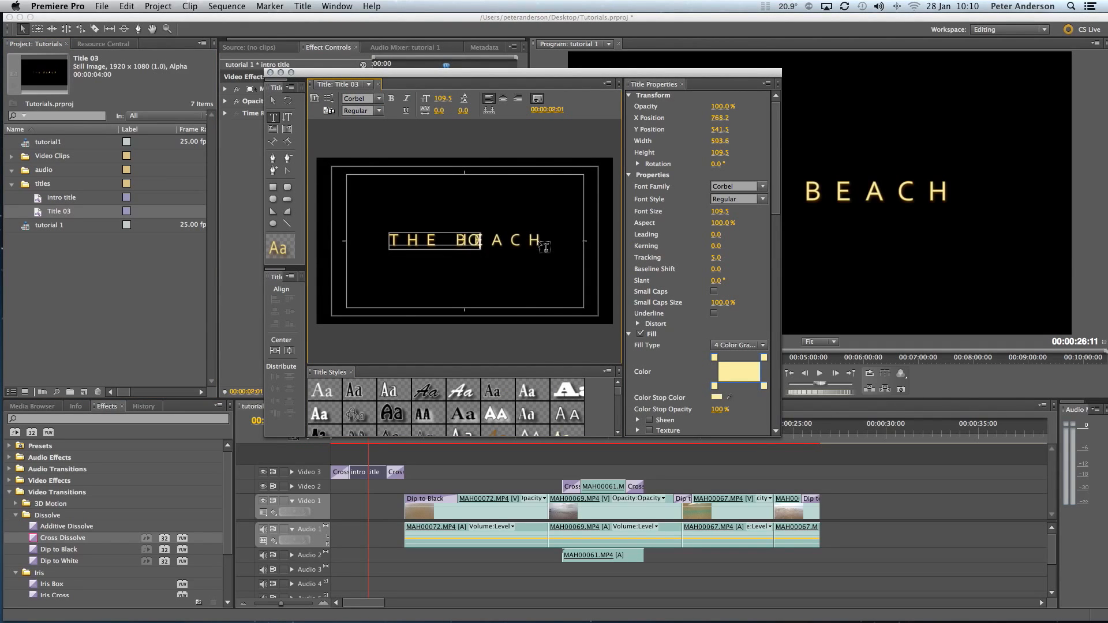
click(275, 351)
click(289, 350)
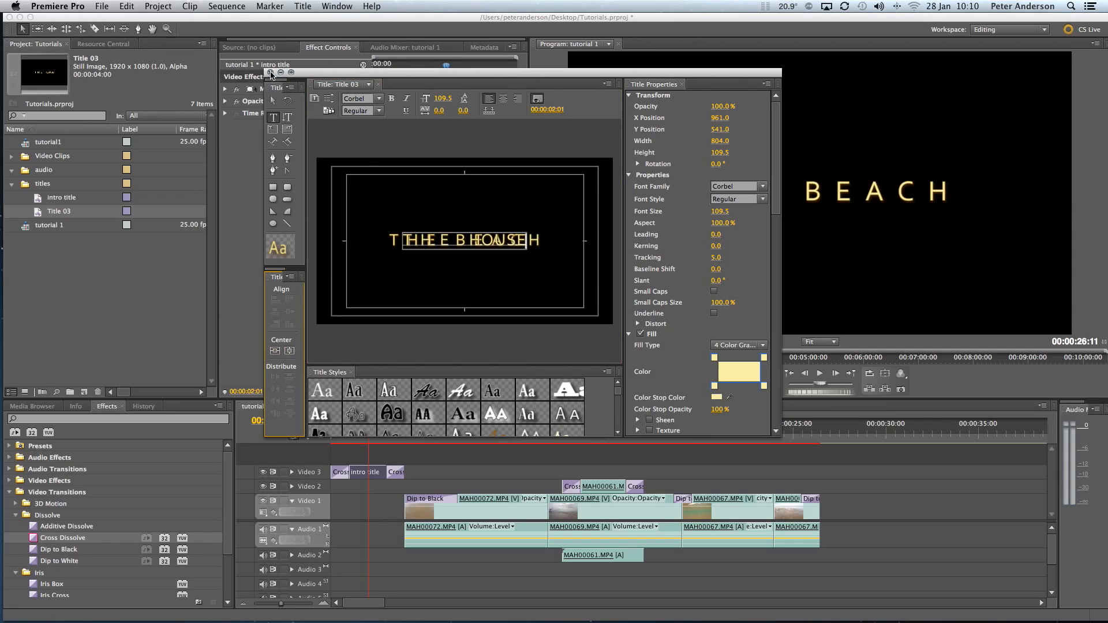
key(super+w)
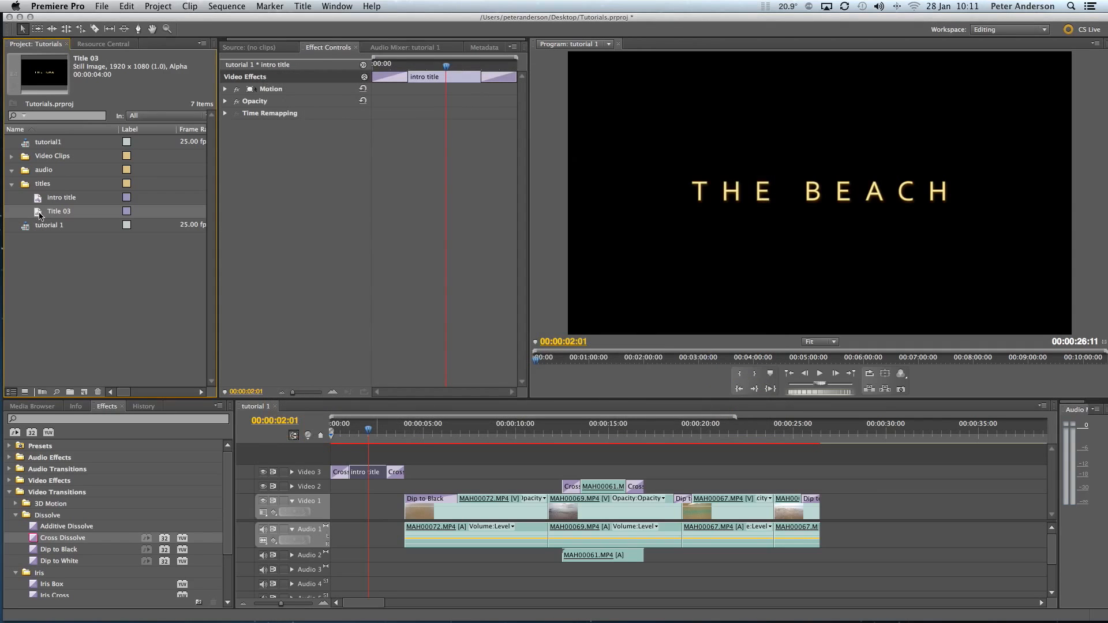
Step: Try the new title on Video 3 above the first video clip, viewing it at 00:00:09:06, and delete it from the sequence
drag(463, 437, 501, 435)
click(517, 474)
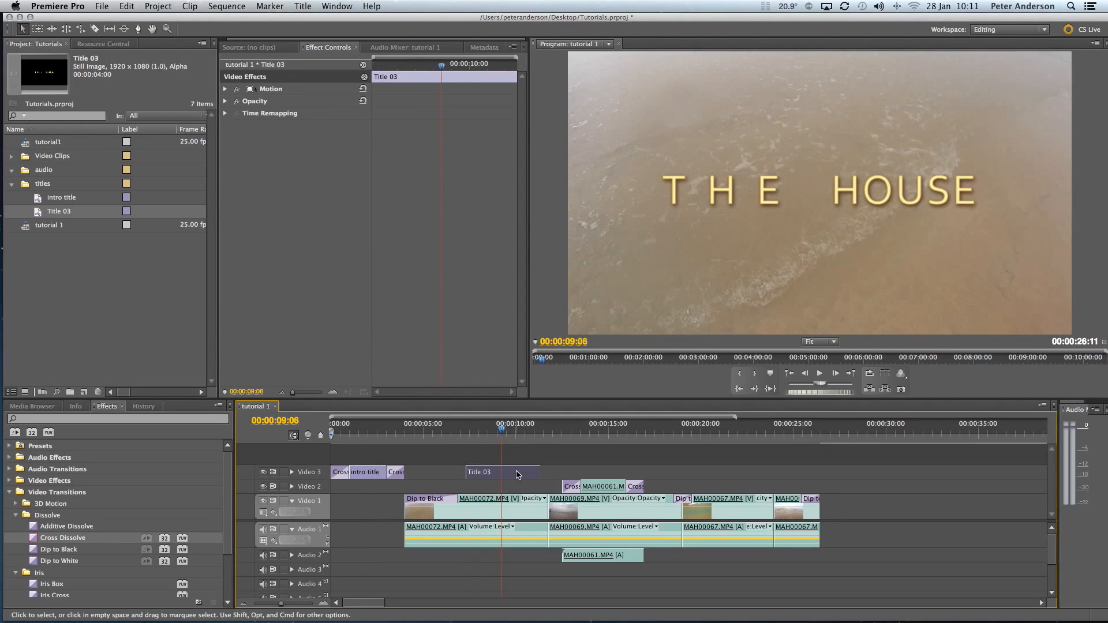
key(Delete)
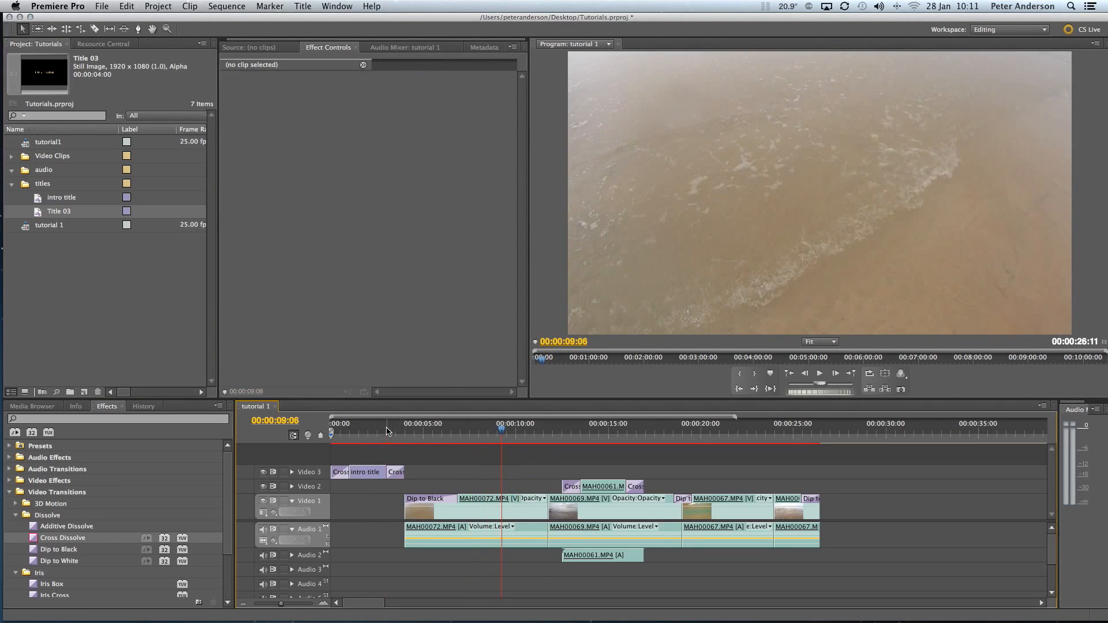
Step: Move the playhead back over the intro title to 00:00:02:01 to view it
click(356, 430)
drag(356, 429, 371, 432)
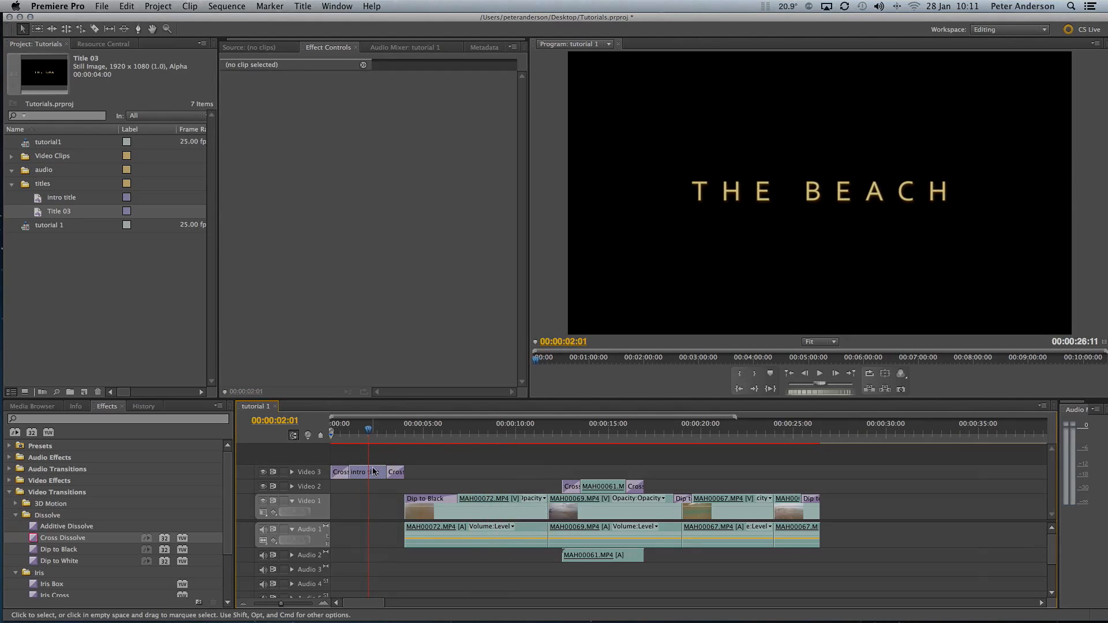